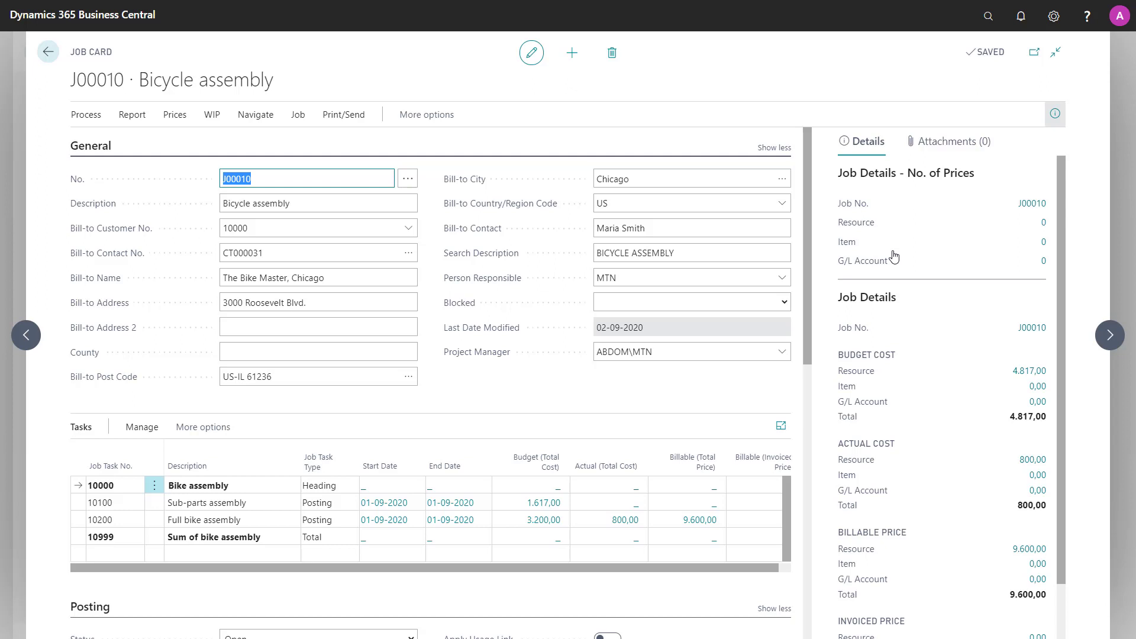
# Change the street type at the end of the job's Bill-to Address to "Street".
pyautogui.scroll(-2, 894, 256)
pyautogui.scroll(2, 893, 256)
pyautogui.press('Tab')
pyautogui.press('Tab')
pyautogui.press('Tab')
pyautogui.press('Tab')
pyautogui.press('Tab')
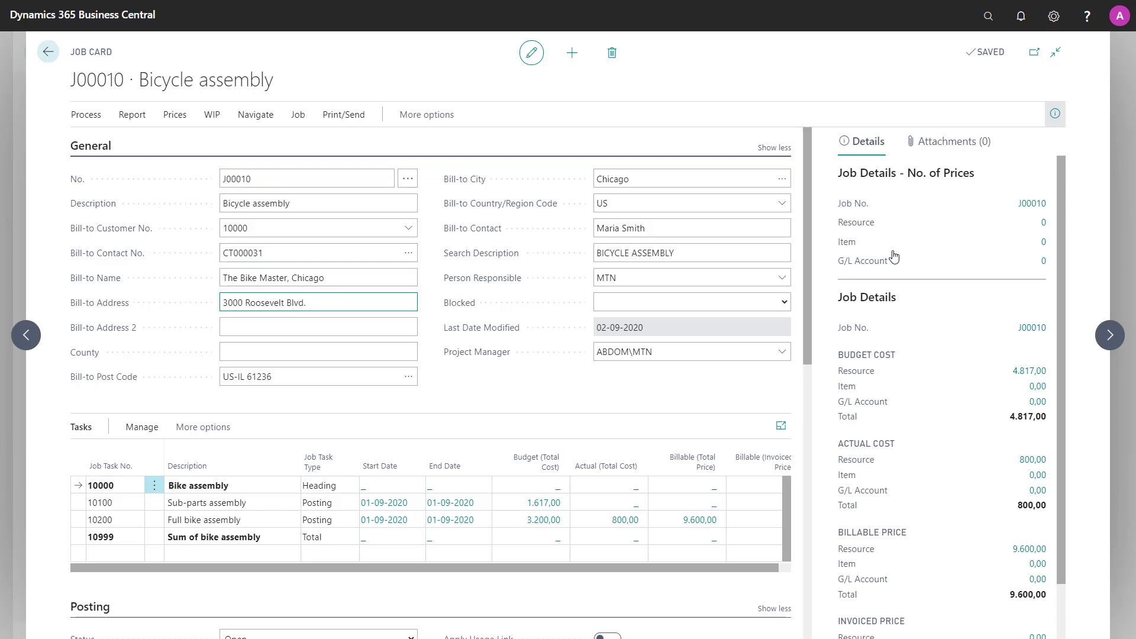
pyautogui.press('BackSpace')
pyautogui.press('BackSpace')
pyautogui.press('BackSpace')
pyautogui.press('BackSpace')
pyautogui.press('BackSpace')
pyautogui.write('Stree')
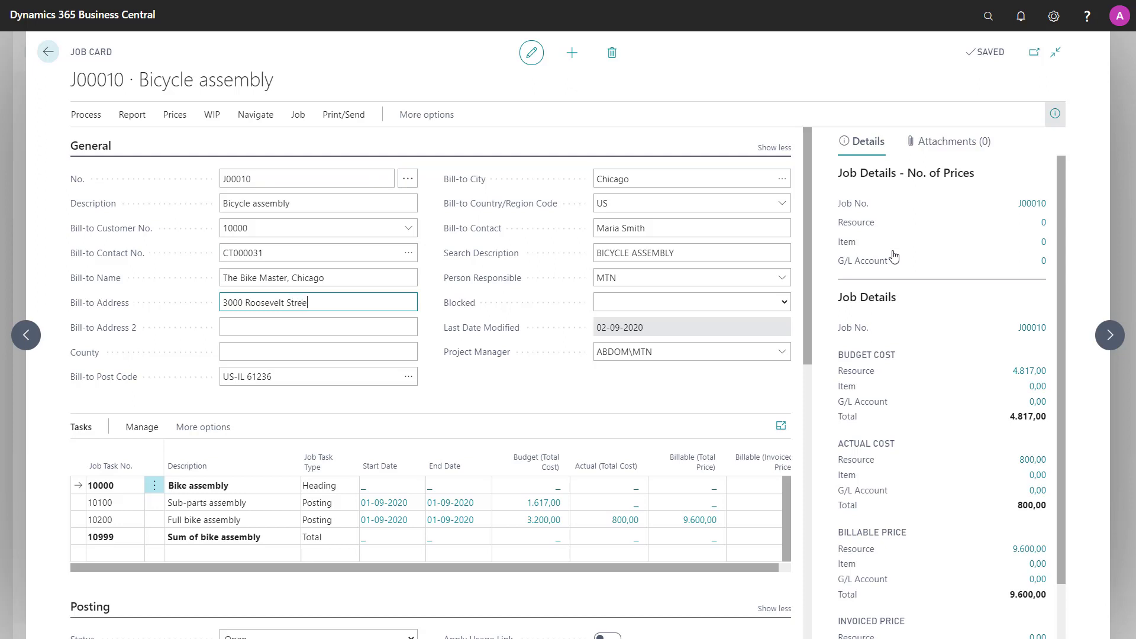
pyautogui.write('t')
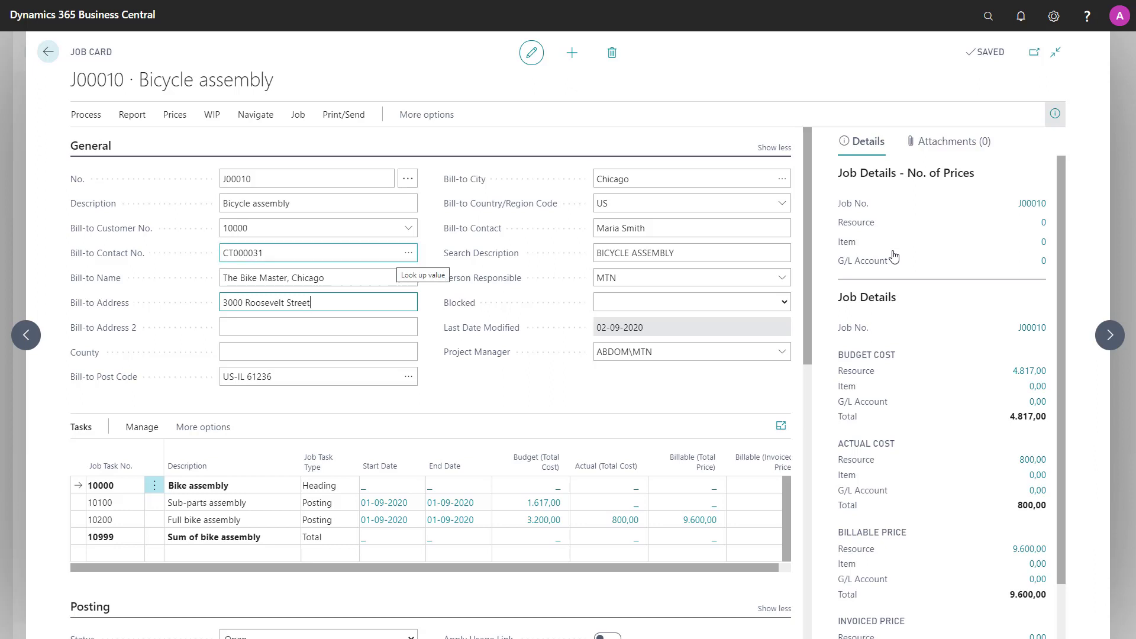
# Check the bill-to contact's name, look up the customer's contact list from Bill-to Contact No., and accept the contact already selected.
pyautogui.moveTo(663, 229); pyautogui.dragTo(595, 228)
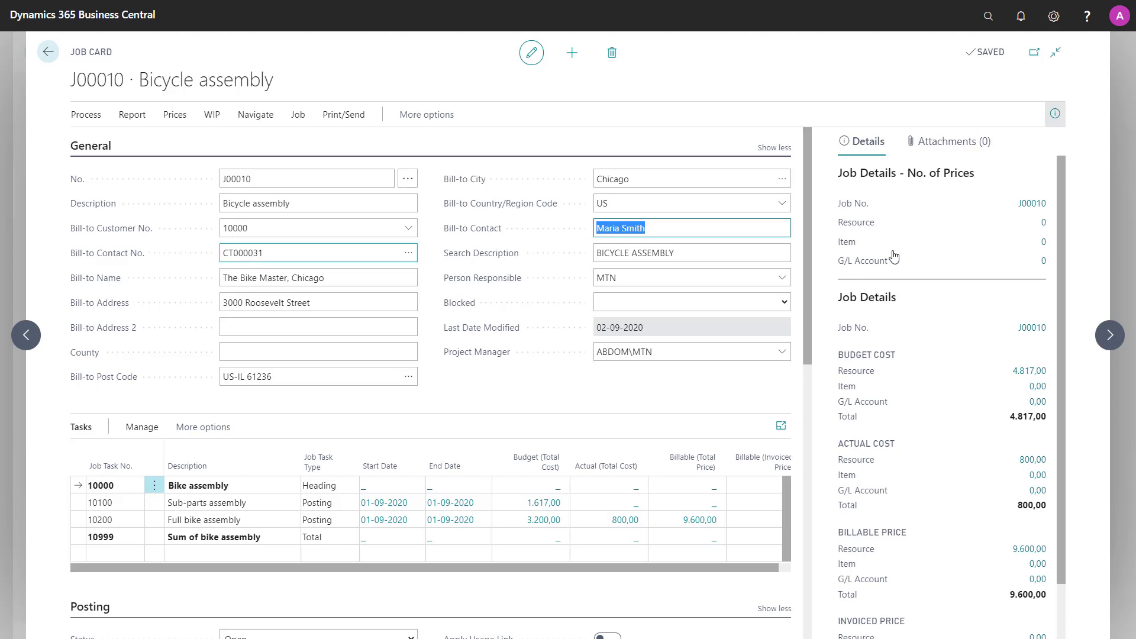
pyautogui.click(319, 253)
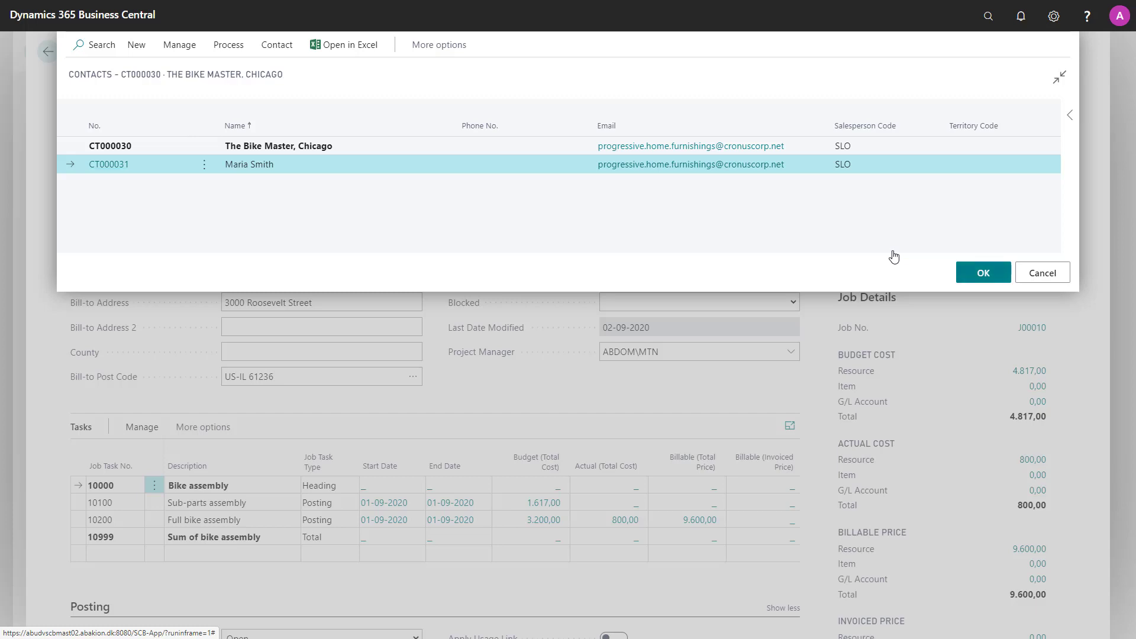
pyautogui.press('Return')
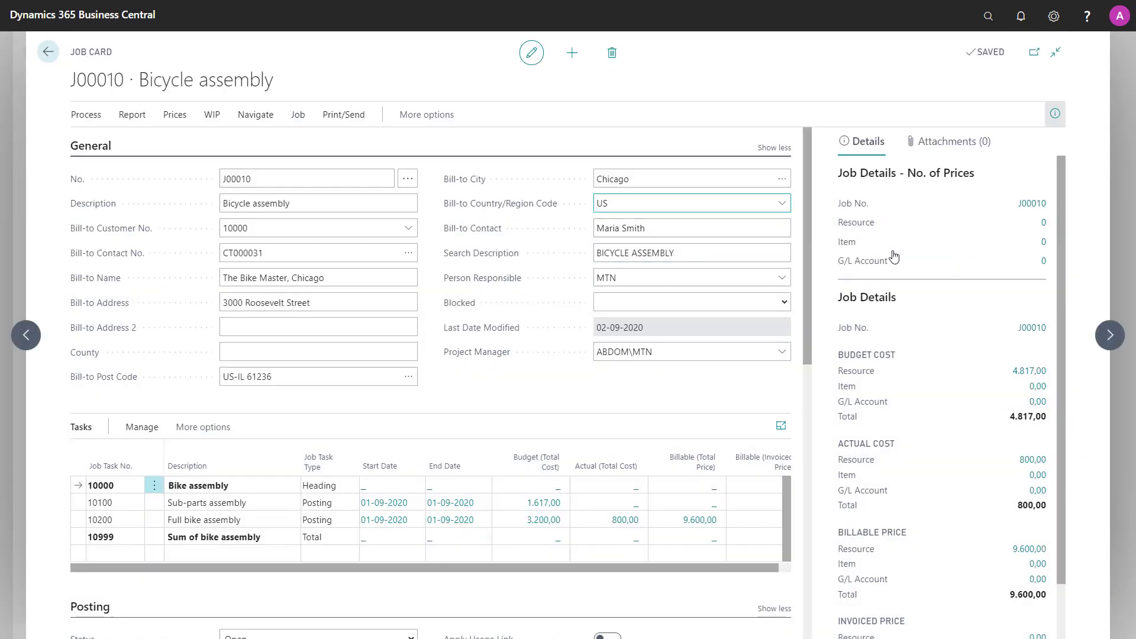
# Go through the search description and person responsible, and review the Blocked options Posting and All without choosing one.
pyautogui.press('Tab')
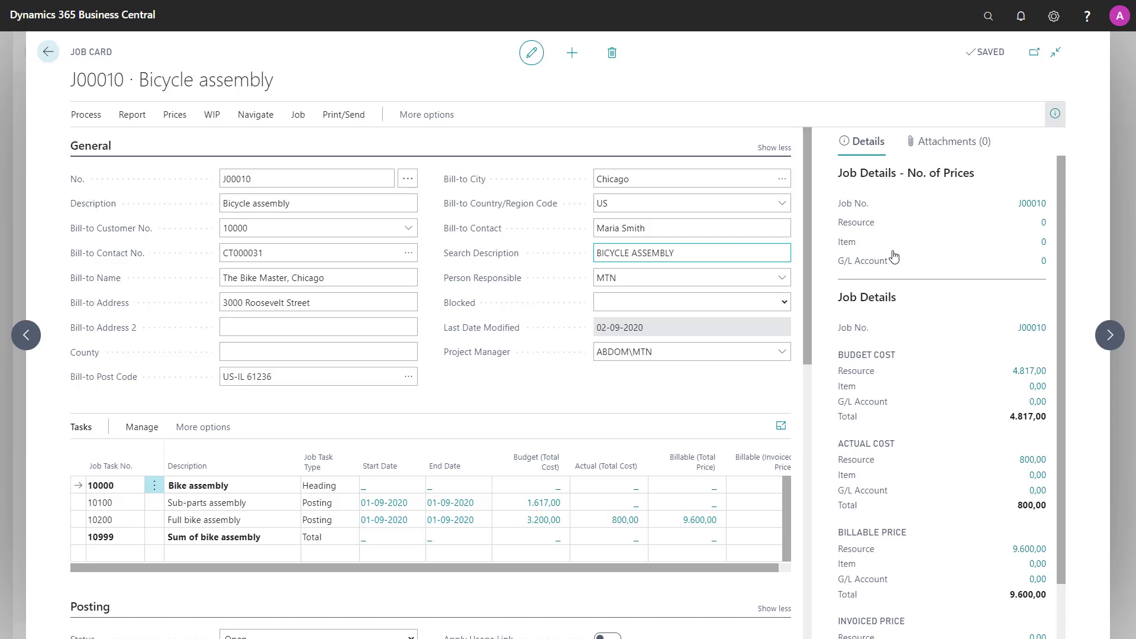
pyautogui.press('Tab')
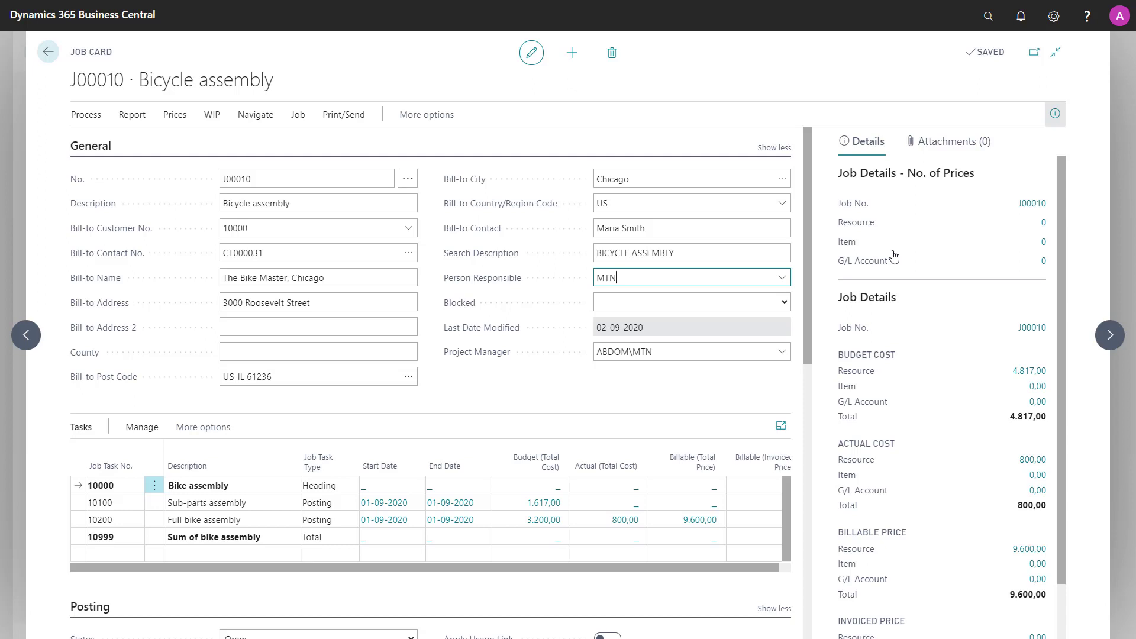
pyautogui.click(782, 277)
pyautogui.press('Tab')
pyautogui.hotkey('alt', 'Down')
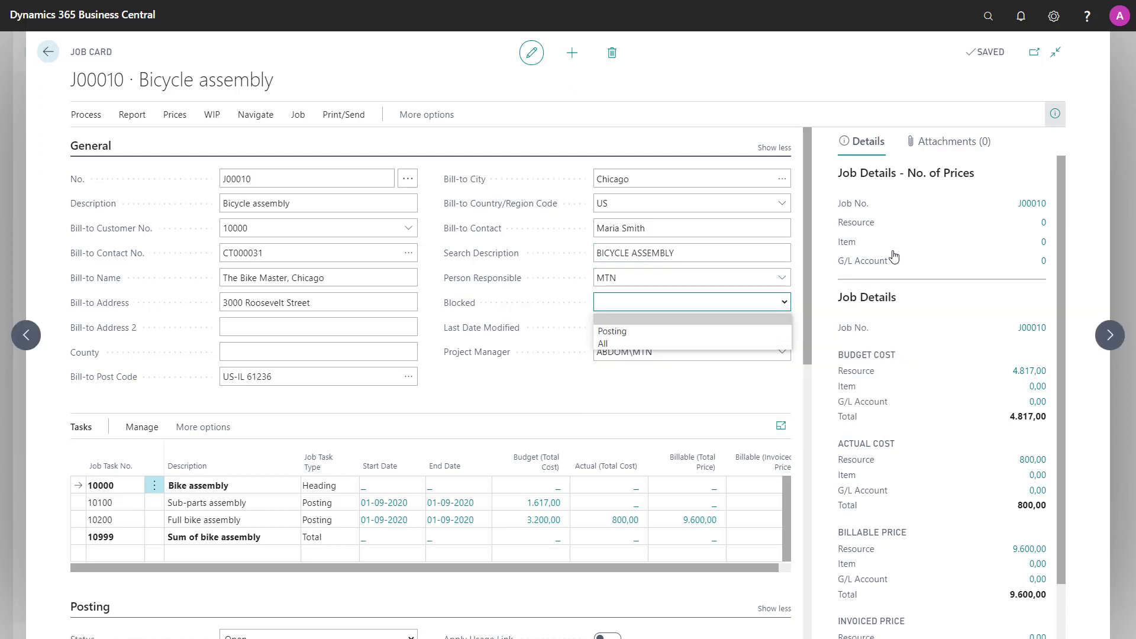
pyautogui.press('Down')
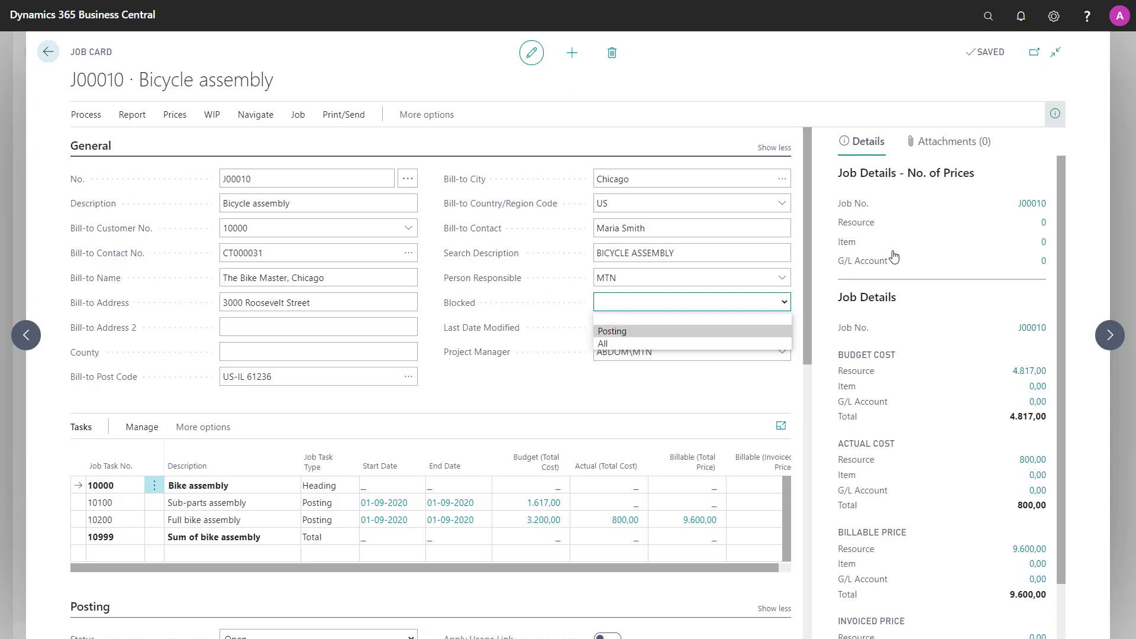
pyautogui.press('Down')
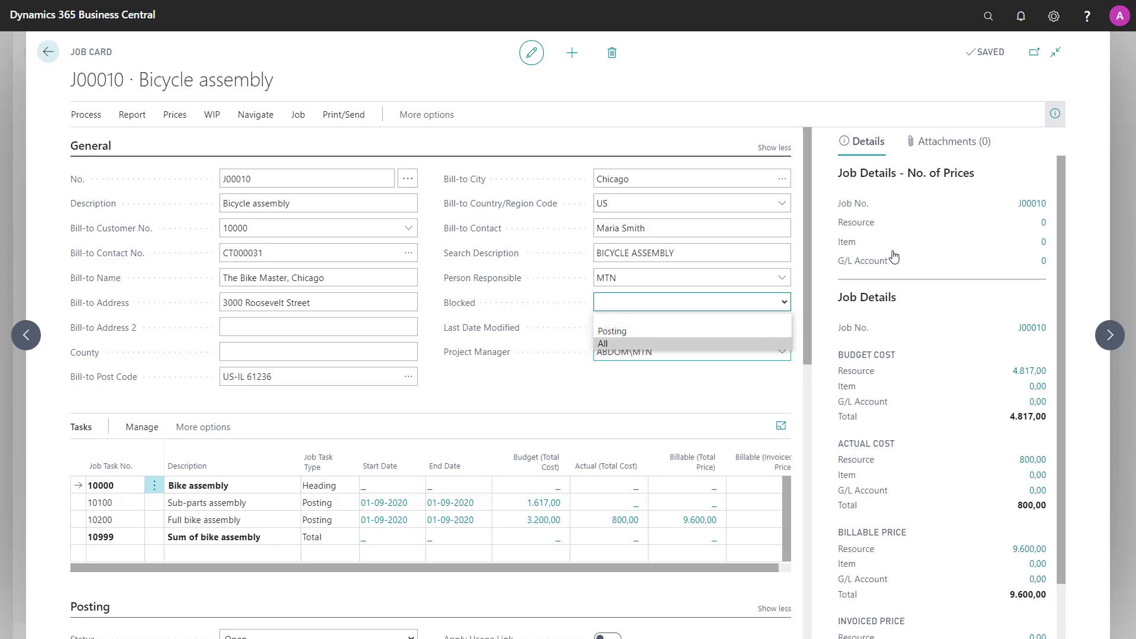
pyautogui.press('Escape')
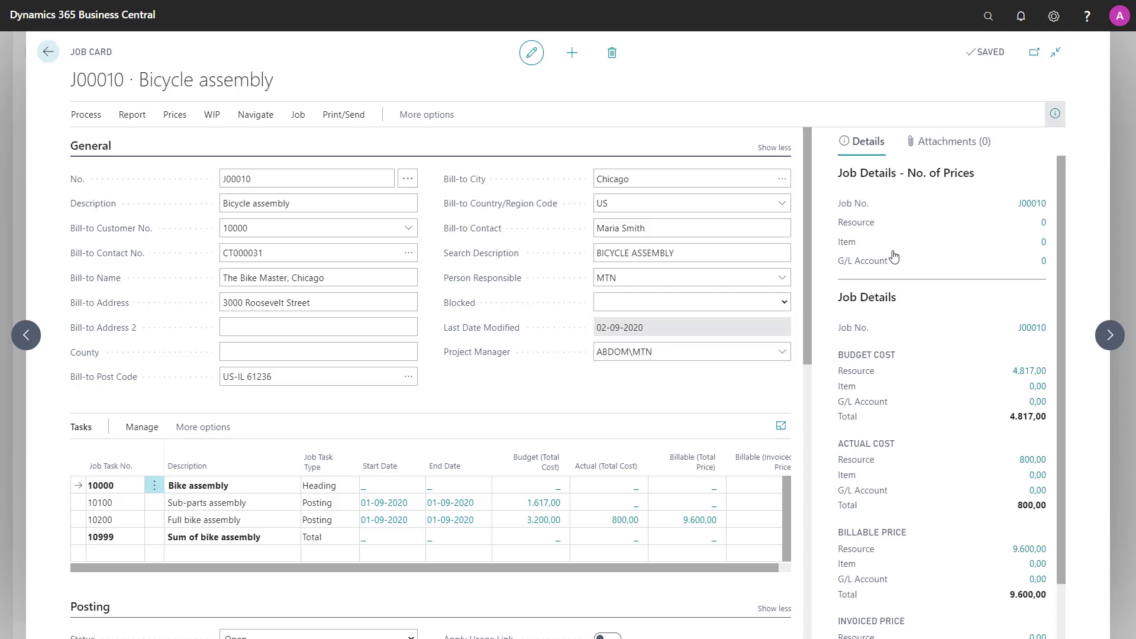
# View the user IDs available for the job's Project Manager and close the list without choosing another.
pyautogui.press('Tab')
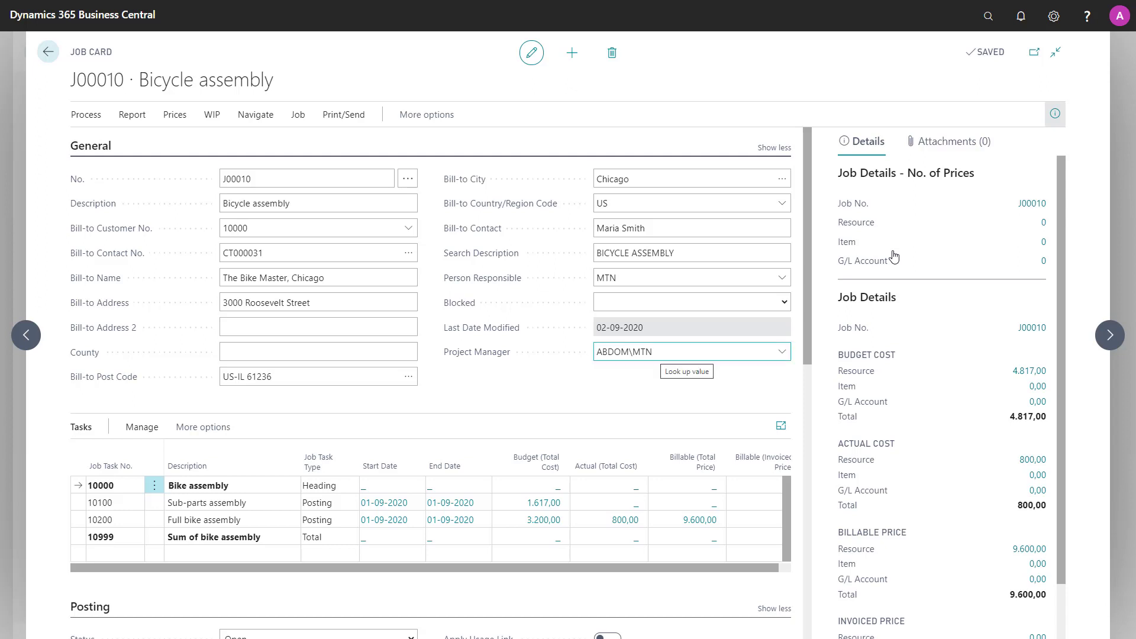
pyautogui.hotkey('alt', 'Down')
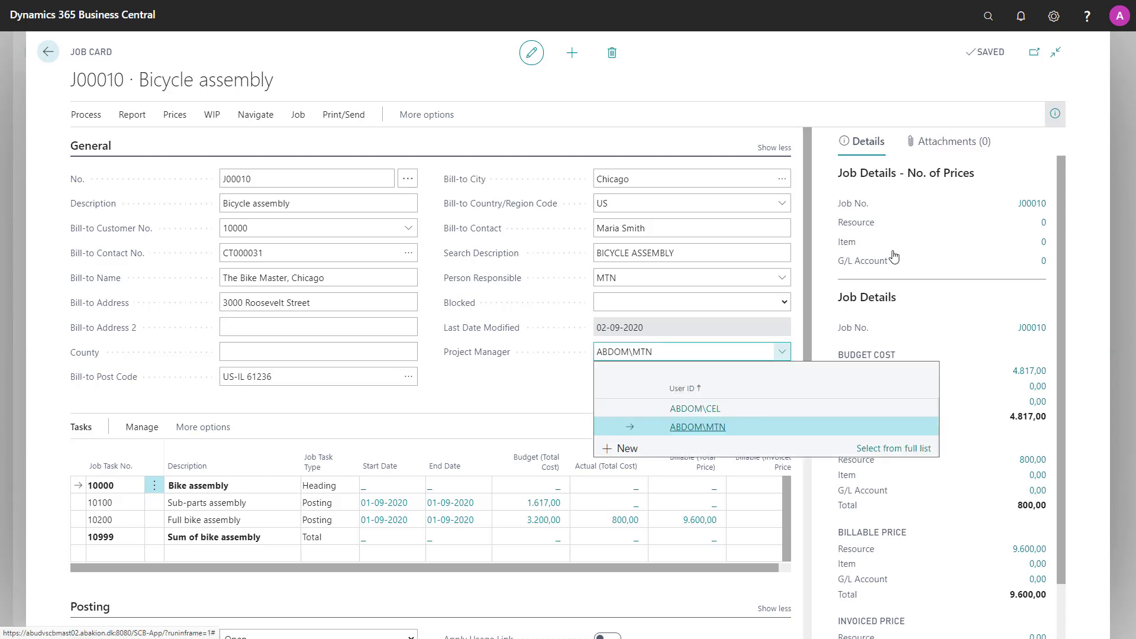
pyautogui.press('Escape')
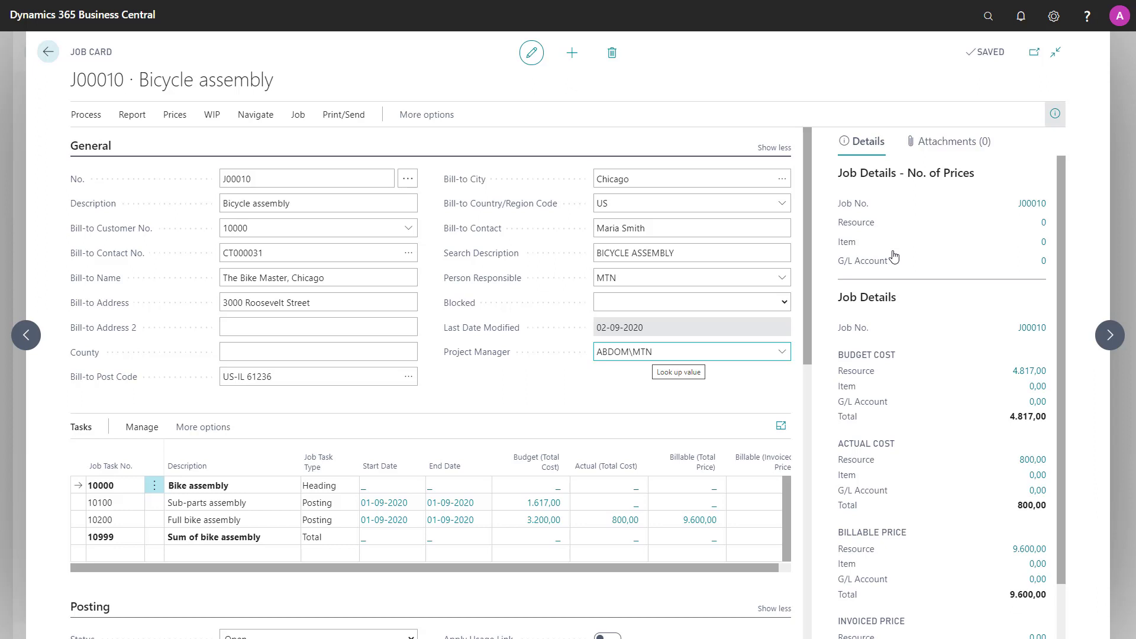
# Review the job's posting Status options through Completed and close the list without choosing another.
pyautogui.scroll(-2, 441, 382)
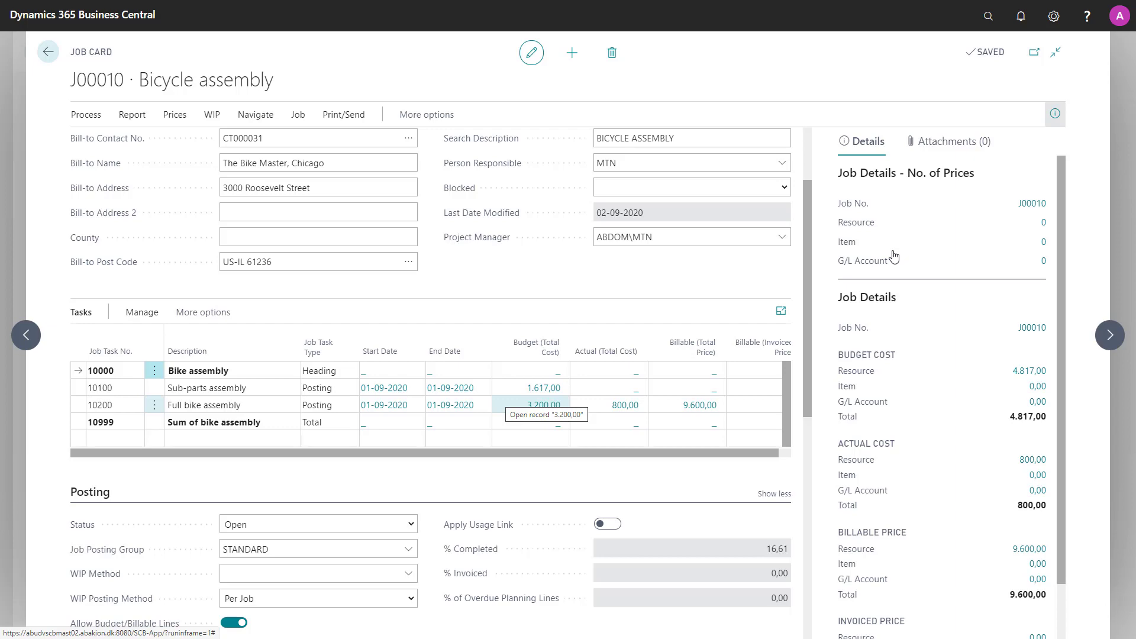
pyautogui.scroll(-4, 431, 385)
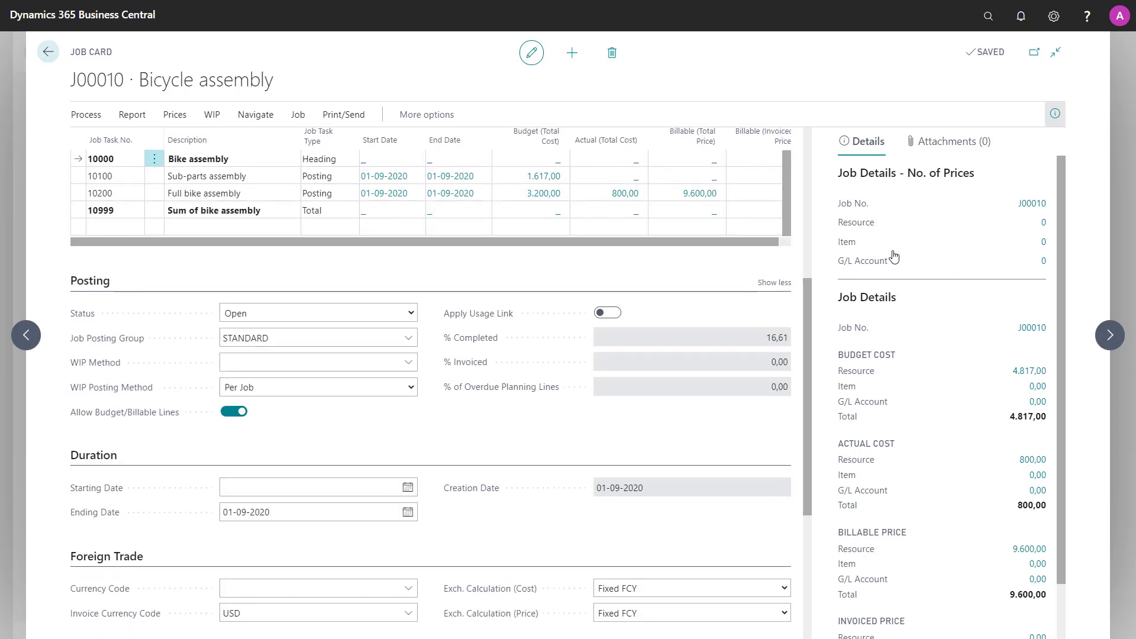
pyautogui.moveTo(82, 314)
pyautogui.click(318, 314)
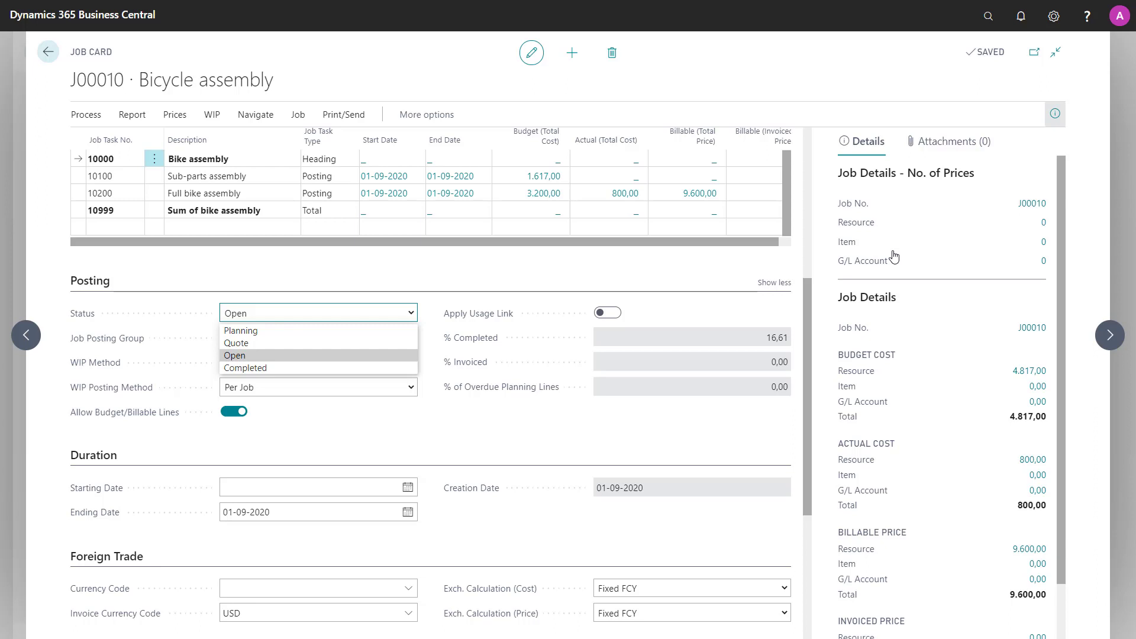
pyautogui.press('Down')
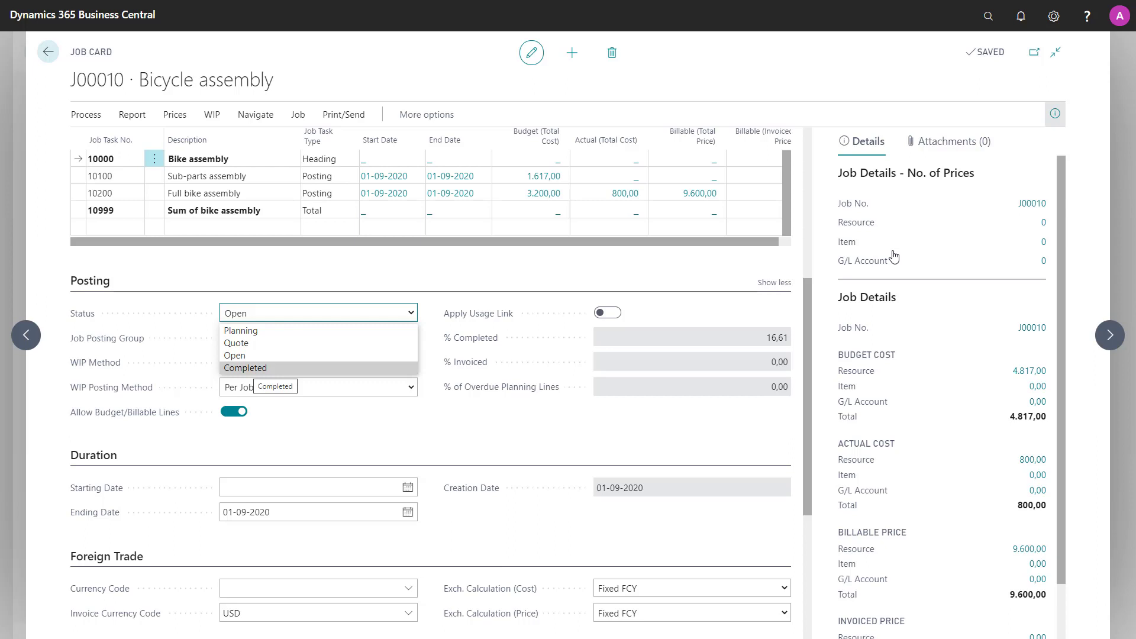
pyautogui.press('Escape')
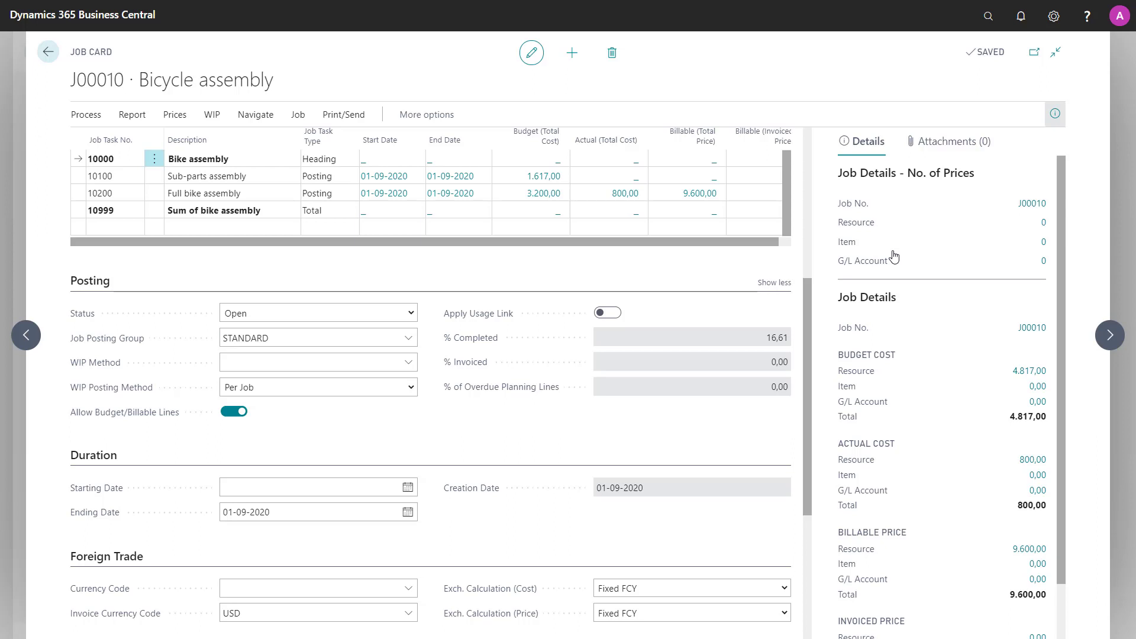
# Examine the job's Duration, Foreign Trade, and WIP and Recognition settings.
pyautogui.scroll(-3, 894, 257)
pyautogui.scroll(1, 894, 257)
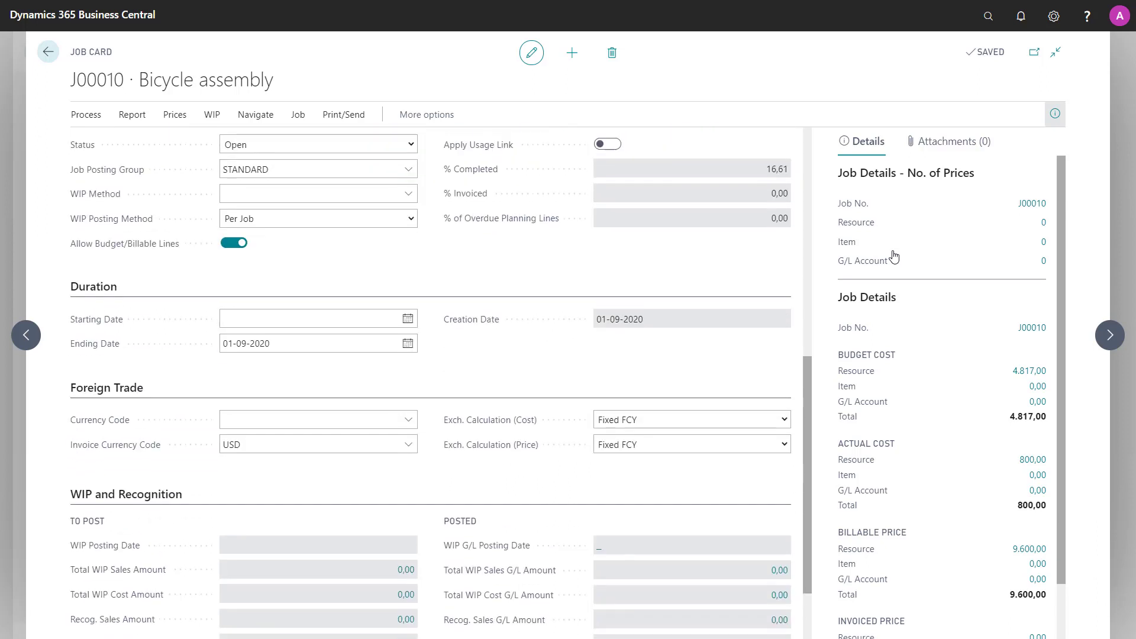
pyautogui.scroll(-1, 894, 257)
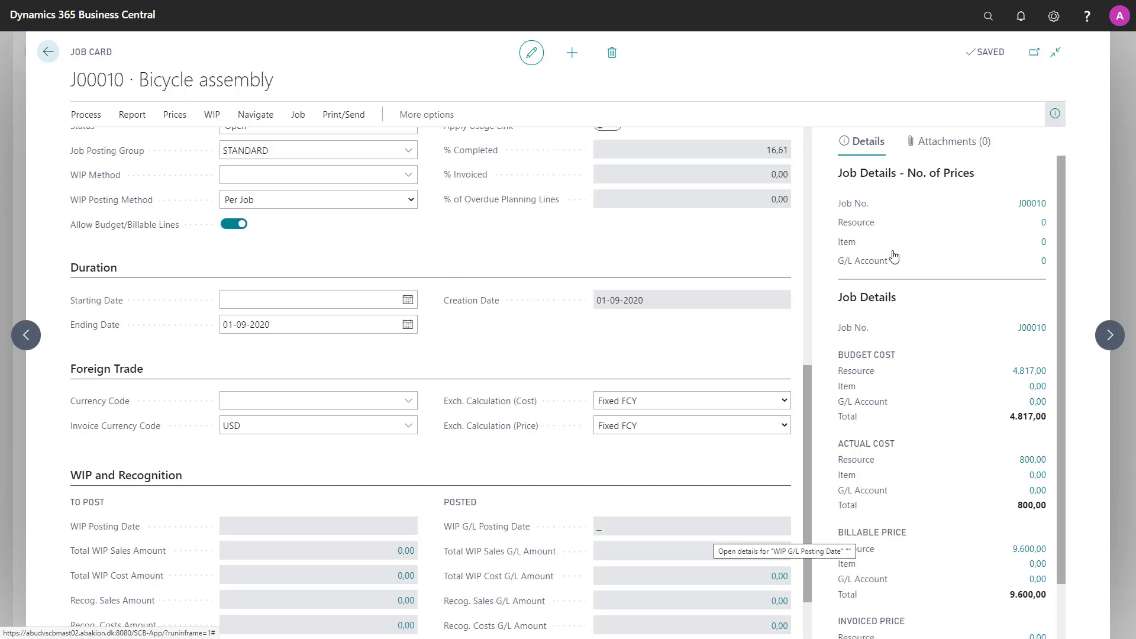
pyautogui.scroll(-2, 895, 257)
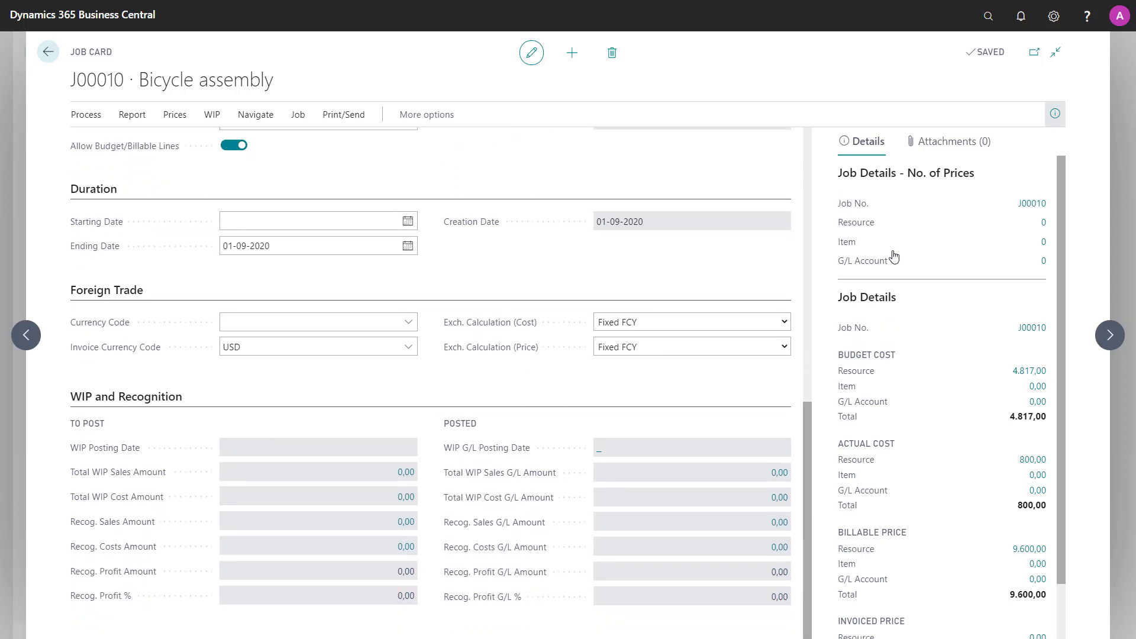